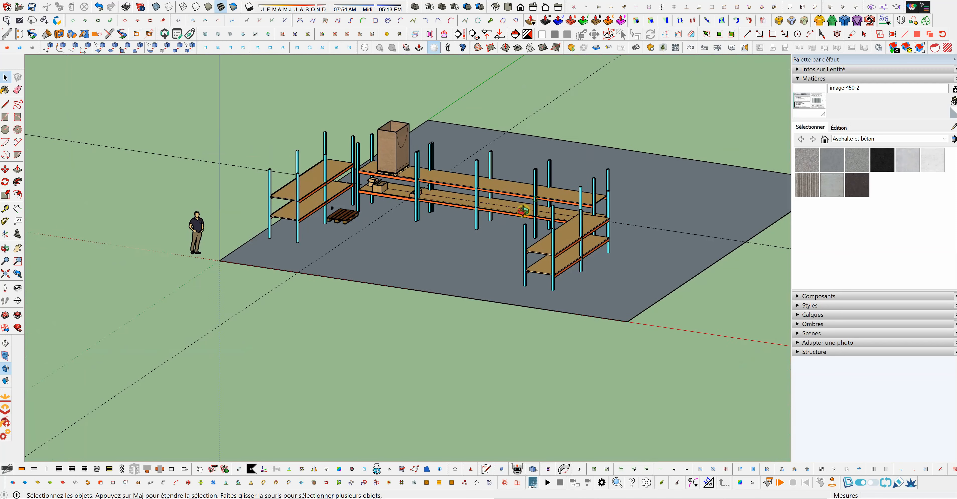
Examine the warehouse racking layout on its floor slab from several angles, including the shelves, pallets and boxes
{"action": "mouse_move", "coordinate": [362, 219]}
{"action": "middle_mouse_down"}
{"action": "mouse_move", "coordinate": [365, 100]}
{"action": "mouse_move", "coordinate": [297, 145]}
{"action": "mouse_move", "coordinate": [271, 194]}
{"action": "mouse_move", "coordinate": [399, 194]}
{"action": "mouse_move", "coordinate": [515, 210]}
{"action": "mouse_move", "coordinate": [343, 215]}
{"action": "middle_mouse_up"}
{"action": "middle_click_drag", "start_coordinate": [288, 241], "coordinate": [439, 250]}
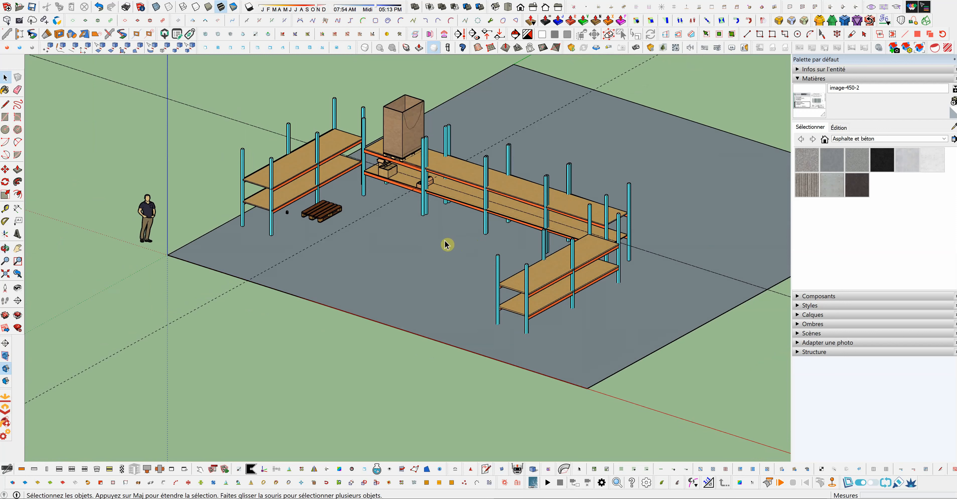
{"action": "key", "text": "o"}
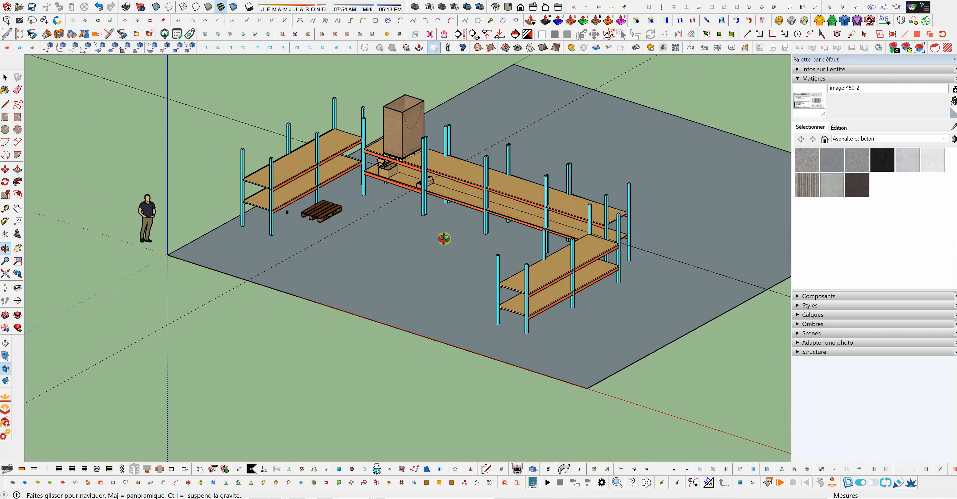
{"action": "left_click_drag", "start_coordinate": [442, 237], "coordinate": [426, 251]}
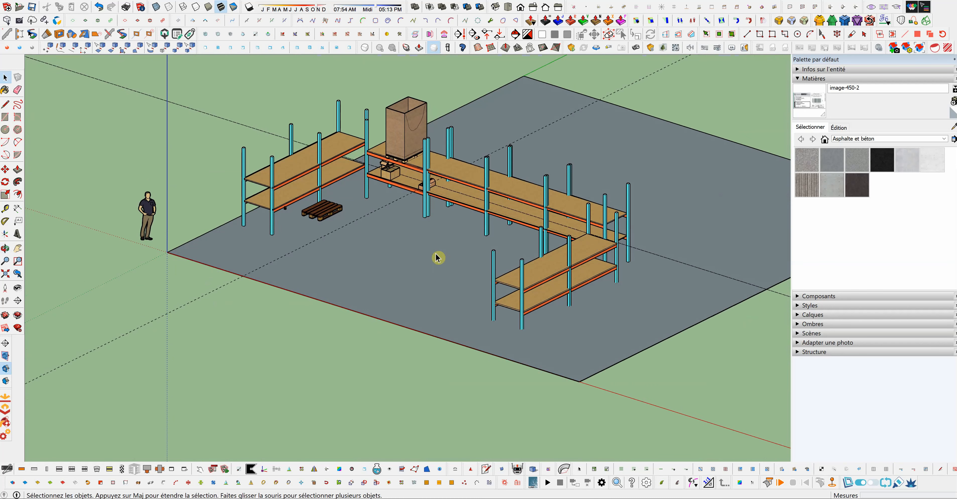
{"action": "scroll", "coordinate": [409, 249], "scroll_direction": "up", "scroll_amount": 3}
{"action": "key", "text": "space"}
{"action": "key", "text": "o"}
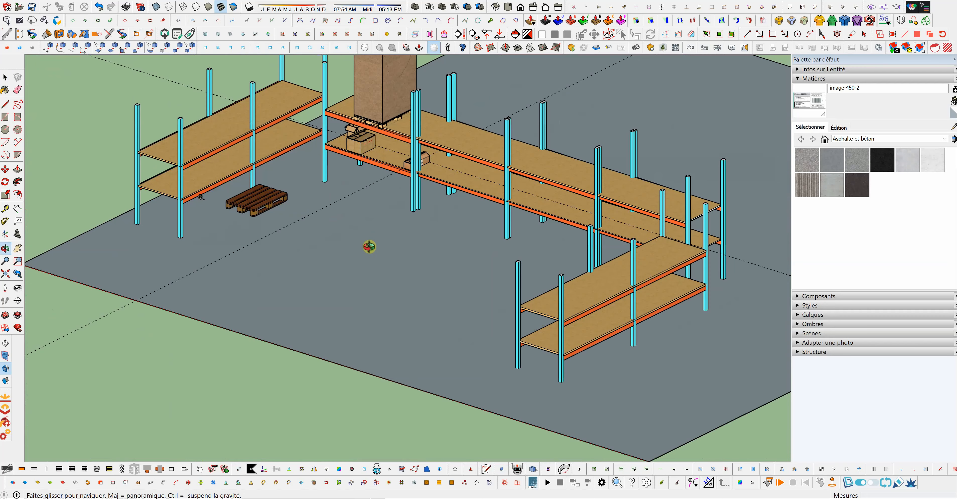
{"action": "left_click_drag", "start_coordinate": [369, 245], "coordinate": [383, 279]}
{"action": "key", "text": "space"}
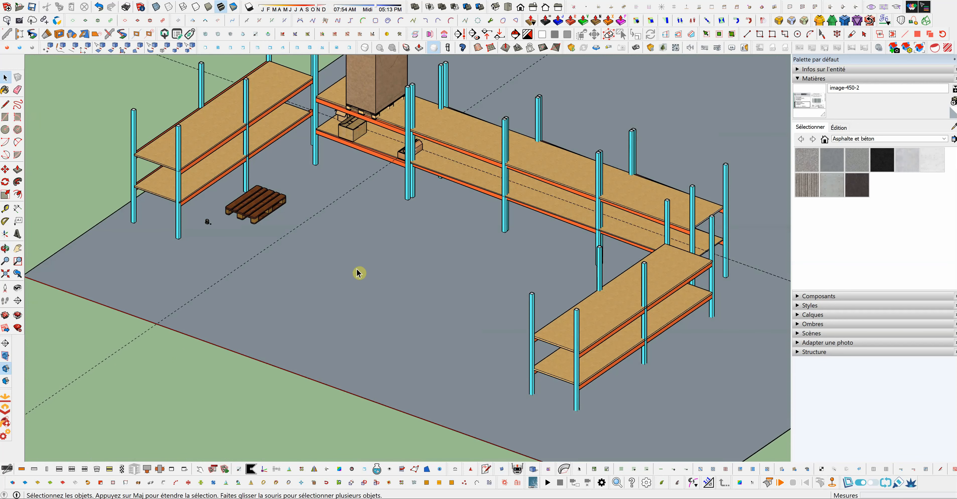
{"action": "scroll", "coordinate": [409, 267], "scroll_direction": "up", "scroll_amount": 6}
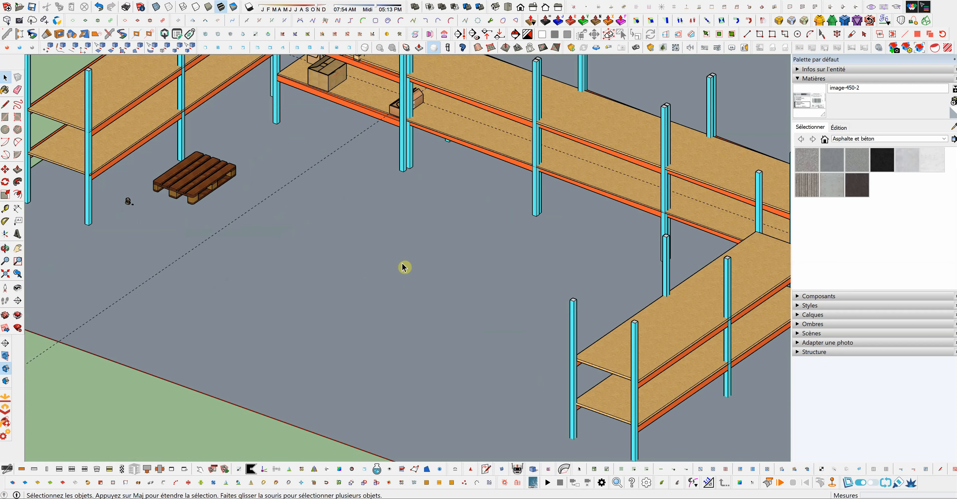
{"action": "scroll", "coordinate": [404, 234], "scroll_direction": "down", "scroll_amount": 3}
{"action": "scroll", "coordinate": [405, 234], "scroll_direction": "down", "scroll_amount": 5}
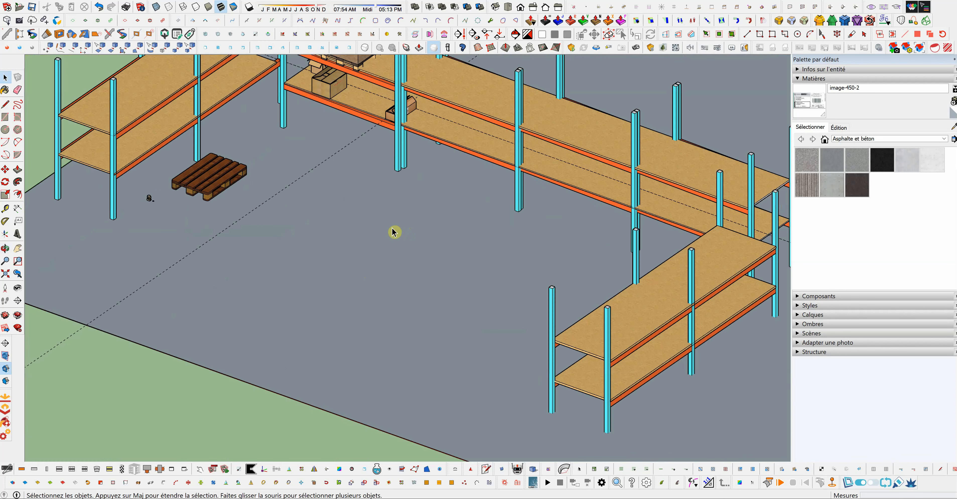
{"action": "scroll", "coordinate": [395, 229], "scroll_direction": "up", "scroll_amount": 1}
{"action": "scroll", "coordinate": [397, 223], "scroll_direction": "down", "scroll_amount": 4}
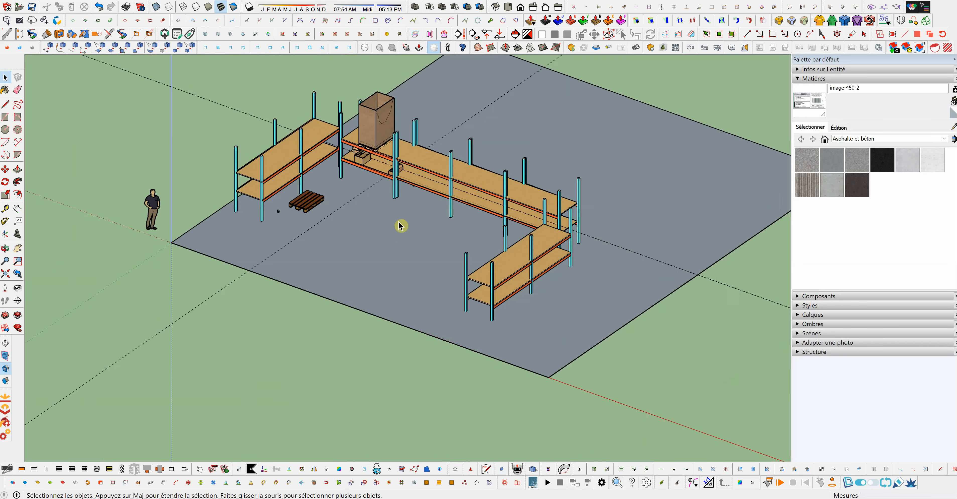
{"action": "scroll", "coordinate": [395, 197], "scroll_direction": "up", "scroll_amount": 6}
{"action": "scroll", "coordinate": [375, 210], "scroll_direction": "down", "scroll_amount": 5}
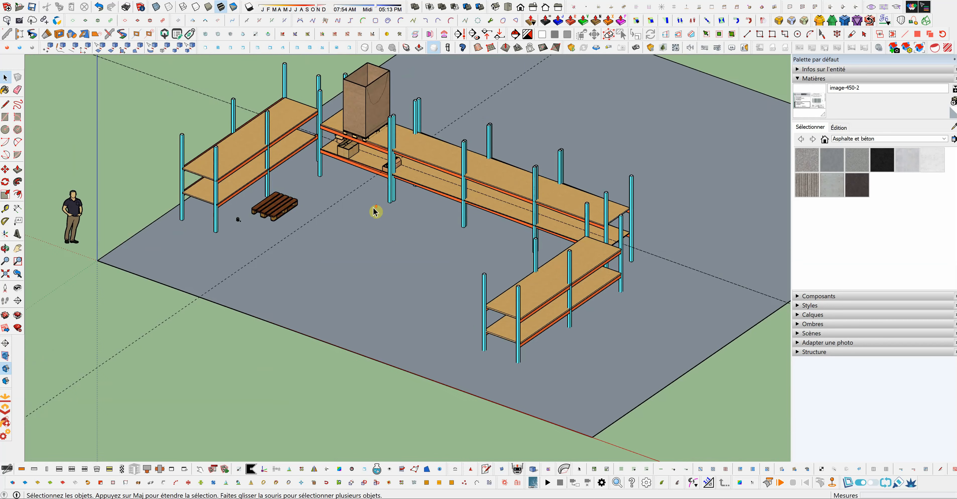
{"action": "scroll", "coordinate": [376, 212], "scroll_direction": "up", "scroll_amount": 3}
{"action": "scroll", "coordinate": [387, 199], "scroll_direction": "down", "scroll_amount": 3}
{"action": "scroll", "coordinate": [393, 224], "scroll_direction": "up", "scroll_amount": 2}
{"action": "scroll", "coordinate": [394, 219], "scroll_direction": "down", "scroll_amount": 4}
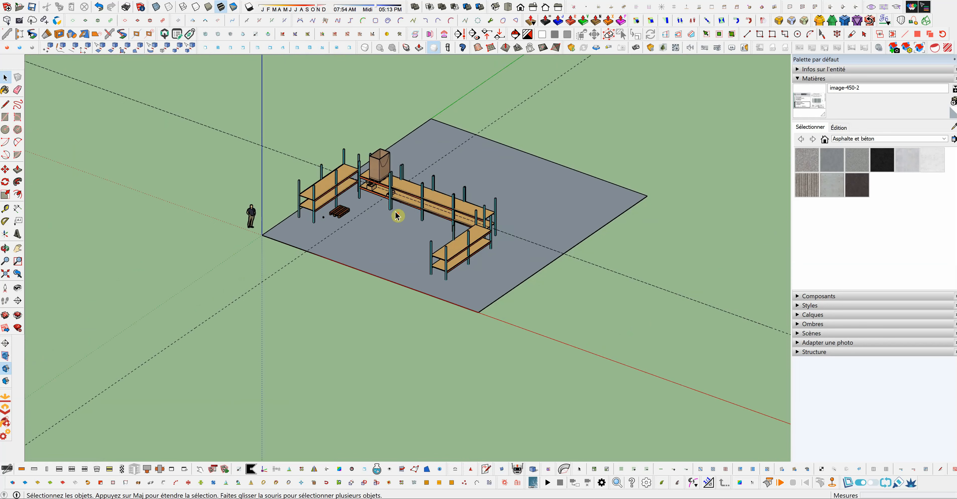
{"action": "scroll", "coordinate": [395, 208], "scroll_direction": "up", "scroll_amount": 6}
{"action": "middle_click_drag", "start_coordinate": [385, 206], "coordinate": [405, 197]}
{"action": "scroll", "coordinate": [385, 206], "scroll_direction": "down", "scroll_amount": 2}
Check the Vues entry in the list of available toolbars
{"action": "right_click", "coordinate": [455, 33]}
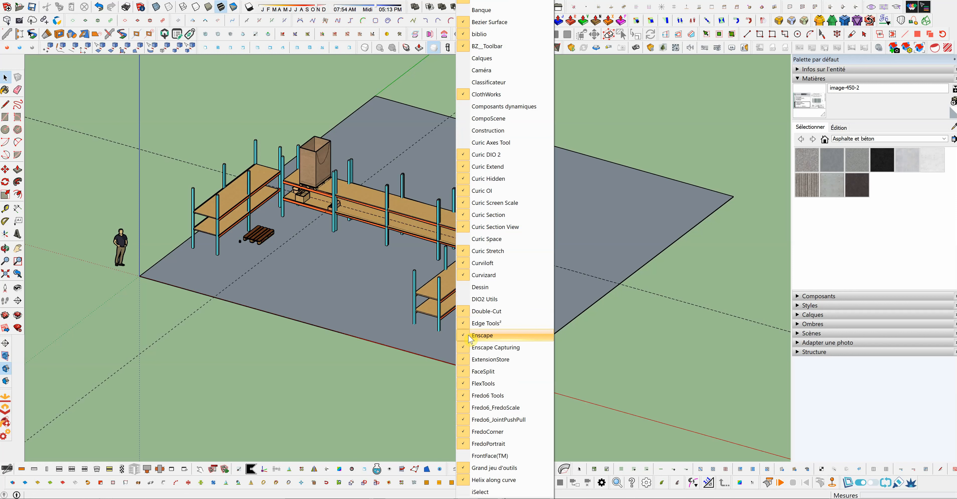
{"action": "scroll", "coordinate": [471, 335], "scroll_direction": "down", "scroll_amount": 4}
{"action": "scroll", "coordinate": [473, 338], "scroll_direction": "down", "scroll_amount": 8}
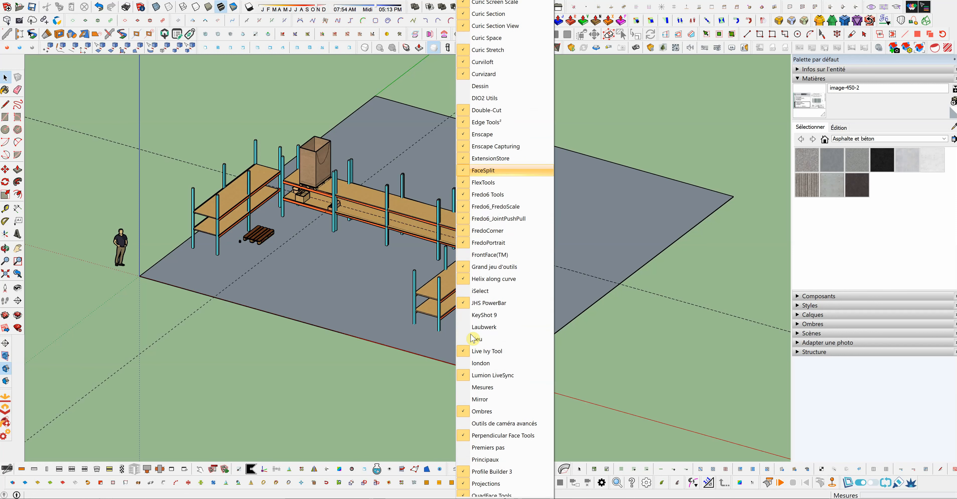
{"action": "scroll", "coordinate": [473, 338], "scroll_direction": "down", "scroll_amount": 6}
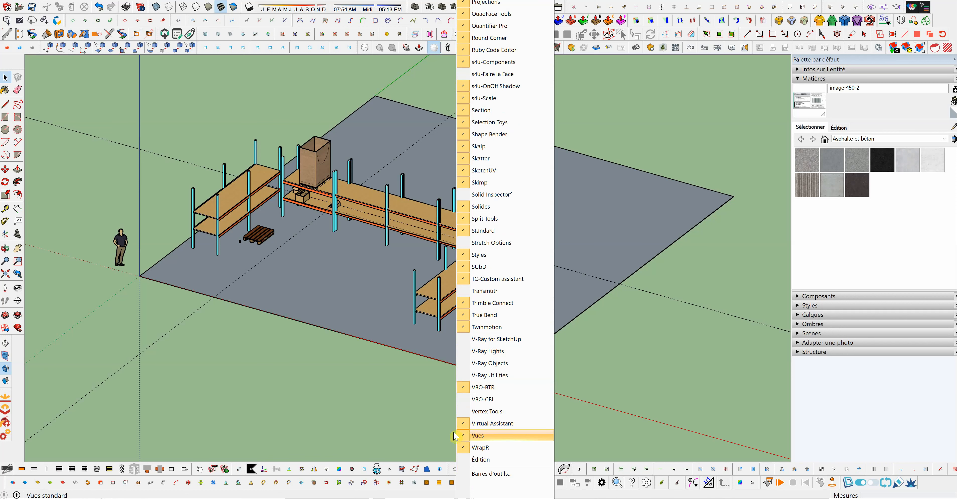
{"action": "left_click", "coordinate": [466, 439]}
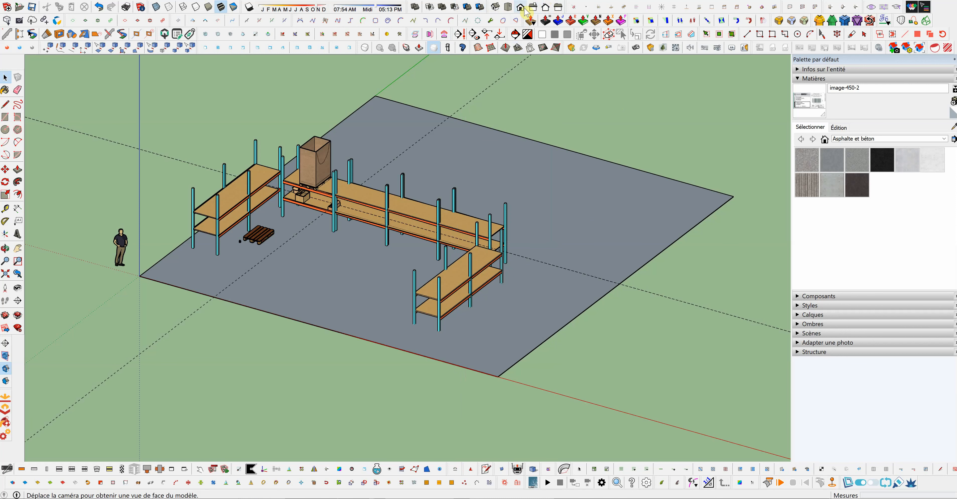
Switch to the standard top view and inspect the alignment of the racks in plan
{"action": "left_click", "coordinate": [509, 9]}
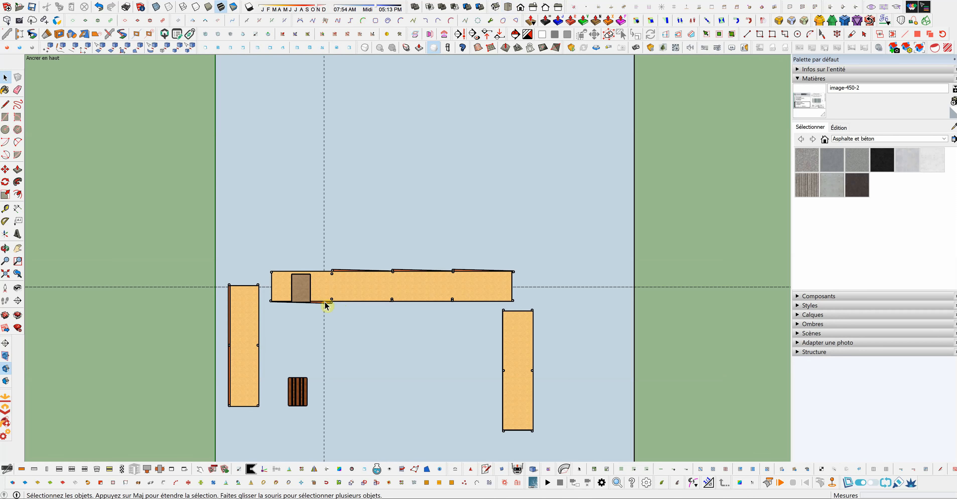
{"action": "scroll", "coordinate": [326, 306], "scroll_direction": "up", "scroll_amount": 4}
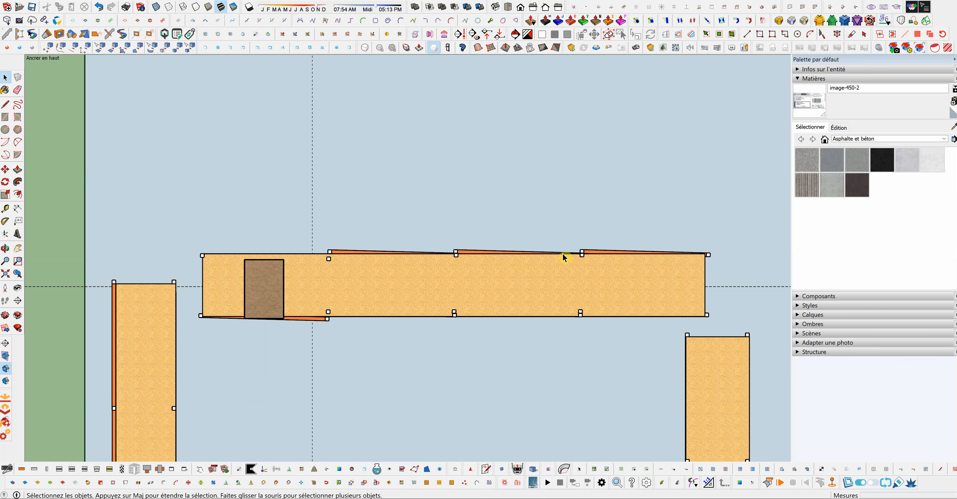
{"action": "scroll", "coordinate": [355, 292], "scroll_direction": "down", "scroll_amount": 7}
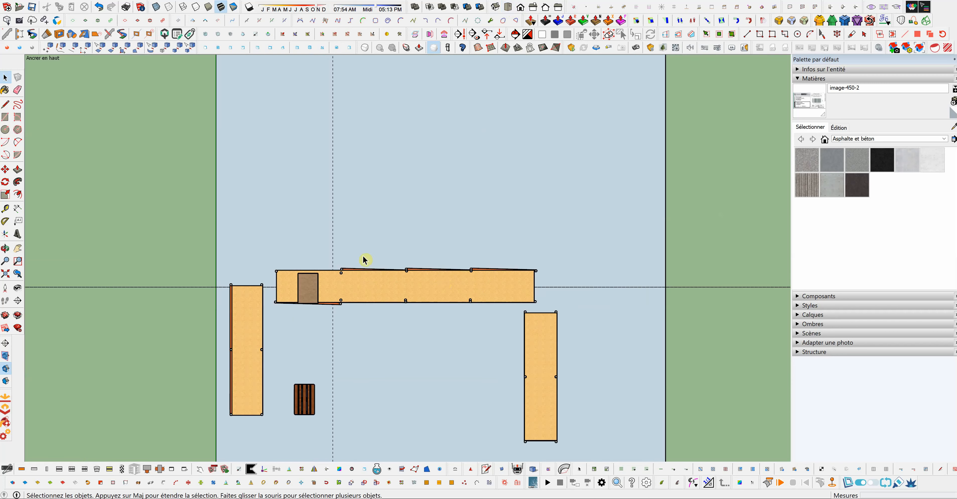
Switch to the standard right view and inspect how the rack posts sit against the floor line
{"action": "left_click", "coordinate": [533, 7]}
{"action": "scroll", "coordinate": [324, 278], "scroll_direction": "up", "scroll_amount": 8}
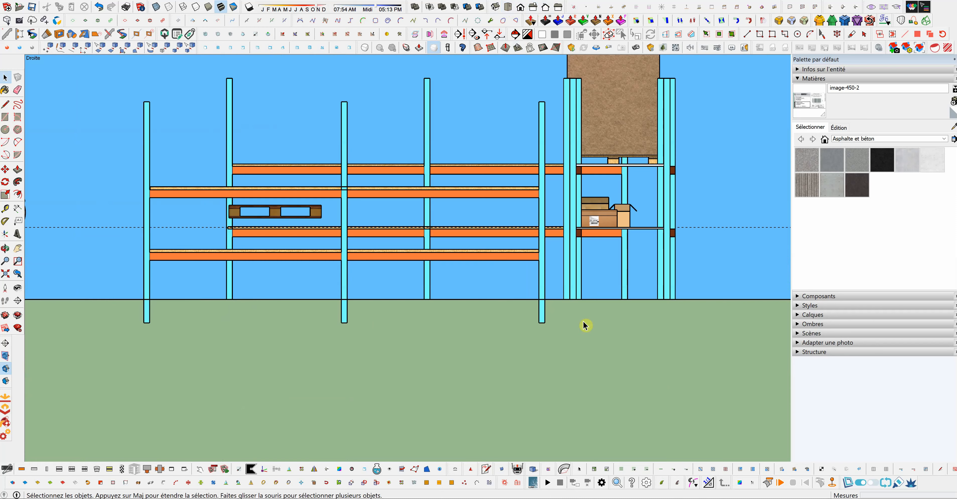
{"action": "scroll", "coordinate": [353, 331], "scroll_direction": "down", "scroll_amount": 1}
{"action": "scroll", "coordinate": [372, 325], "scroll_direction": "down", "scroll_amount": 4}
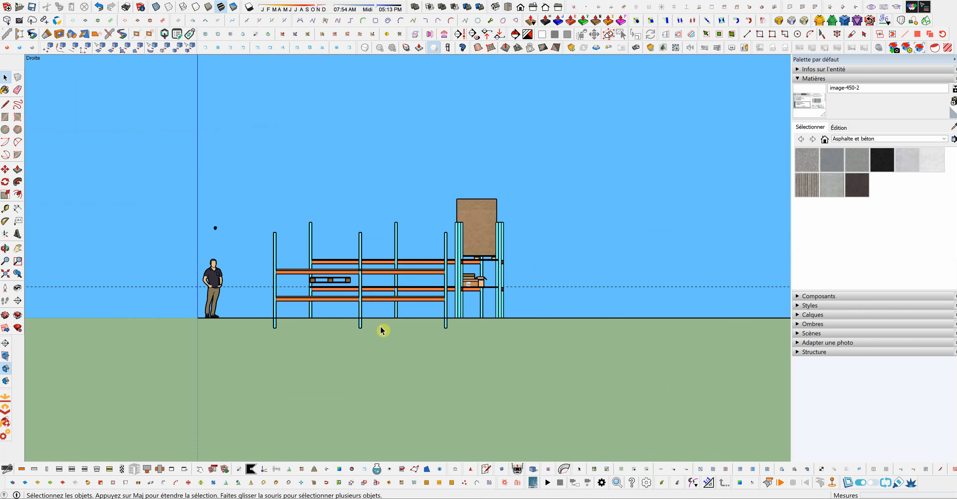
{"action": "scroll", "coordinate": [391, 318], "scroll_direction": "up", "scroll_amount": 2}
{"action": "scroll", "coordinate": [355, 315], "scroll_direction": "up", "scroll_amount": 2}
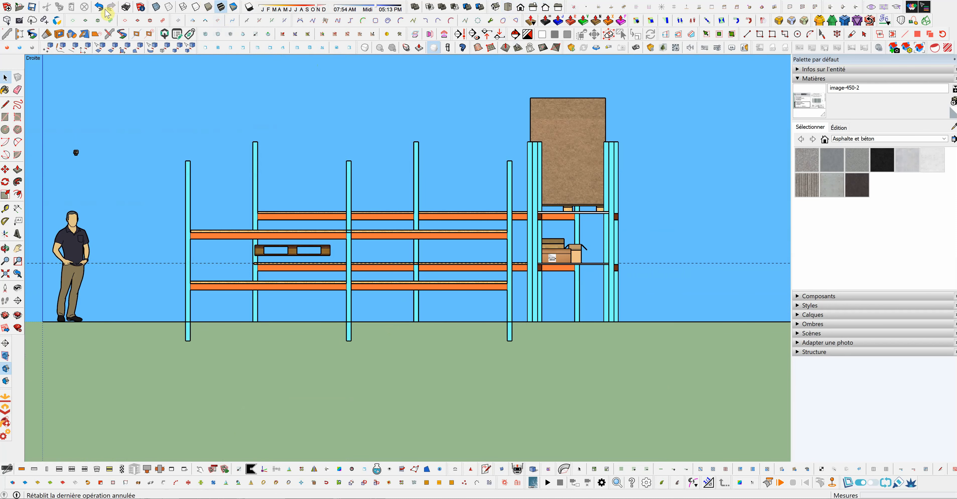
Set the camera to Perspective and inspect the racks from the side and slightly above
{"action": "left_click", "coordinate": [84, 4]}
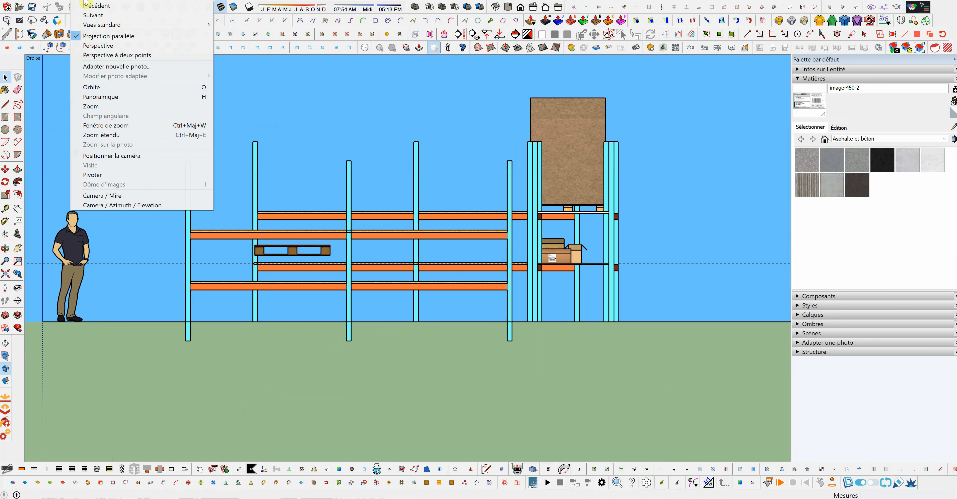
{"action": "left_click", "coordinate": [95, 46]}
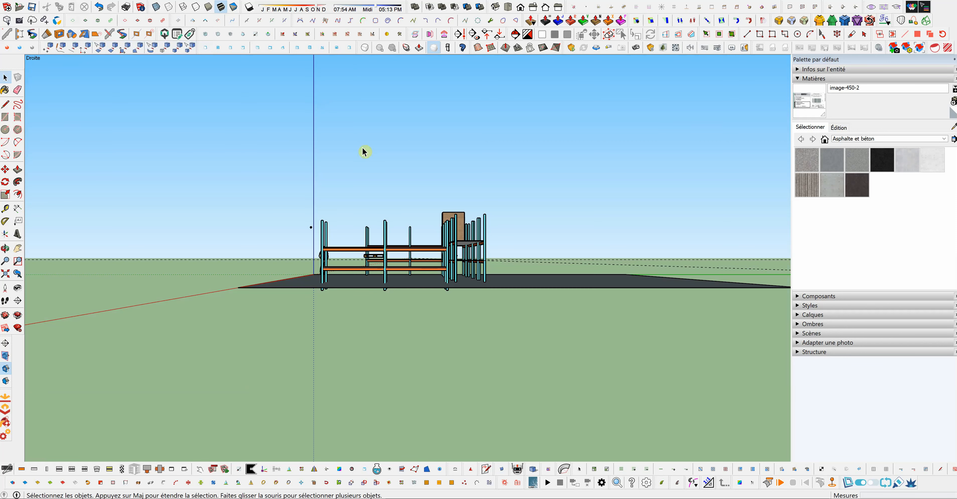
{"action": "scroll", "coordinate": [386, 238], "scroll_direction": "up", "scroll_amount": 6}
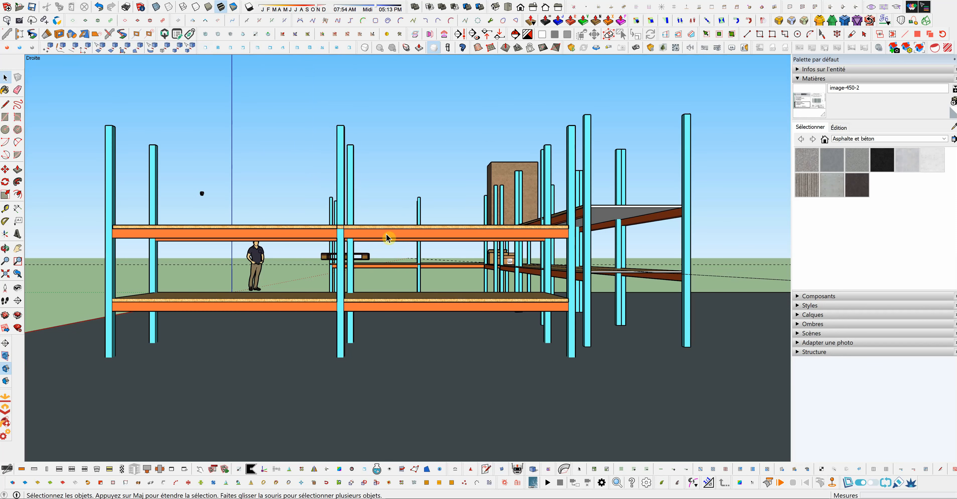
{"action": "scroll", "coordinate": [389, 205], "scroll_direction": "down", "scroll_amount": 3}
{"action": "mouse_move", "coordinate": [389, 205]}
{"action": "middle_mouse_down"}
{"action": "mouse_move", "coordinate": [433, 208]}
{"action": "mouse_move", "coordinate": [392, 220]}
{"action": "middle_mouse_up"}
{"action": "scroll", "coordinate": [393, 220], "scroll_direction": "up", "scroll_amount": 3}
{"action": "scroll", "coordinate": [392, 209], "scroll_direction": "down", "scroll_amount": 2}
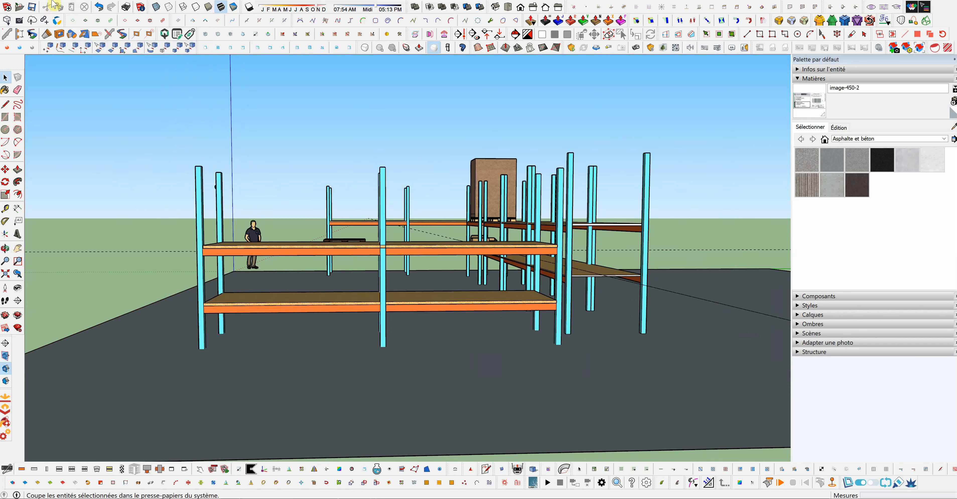
Set the camera to parallel projection and return to the standard right view of the racks
{"action": "left_click", "coordinate": [91, 2]}
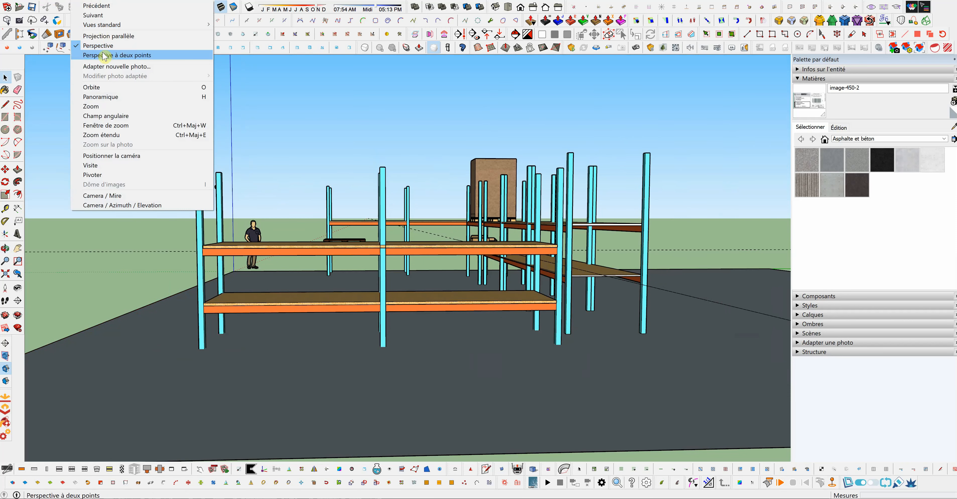
{"action": "left_click", "coordinate": [114, 37]}
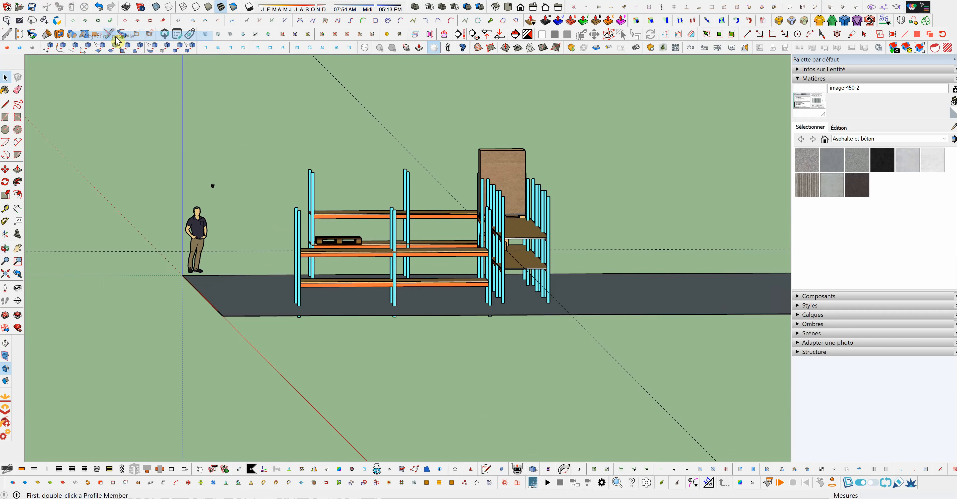
{"action": "left_click", "coordinate": [533, 9]}
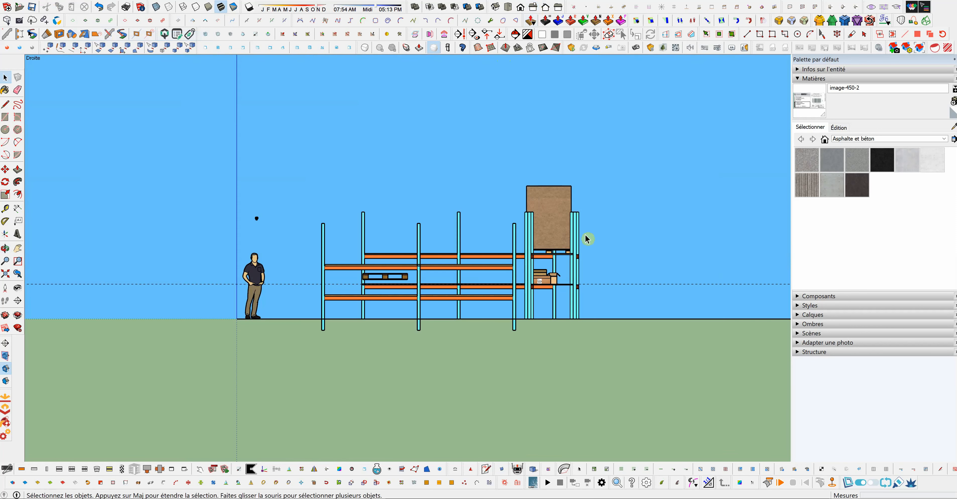
{"action": "scroll", "coordinate": [594, 245], "scroll_direction": "up", "scroll_amount": 2}
{"action": "scroll", "coordinate": [412, 207], "scroll_direction": "down", "scroll_amount": 1}
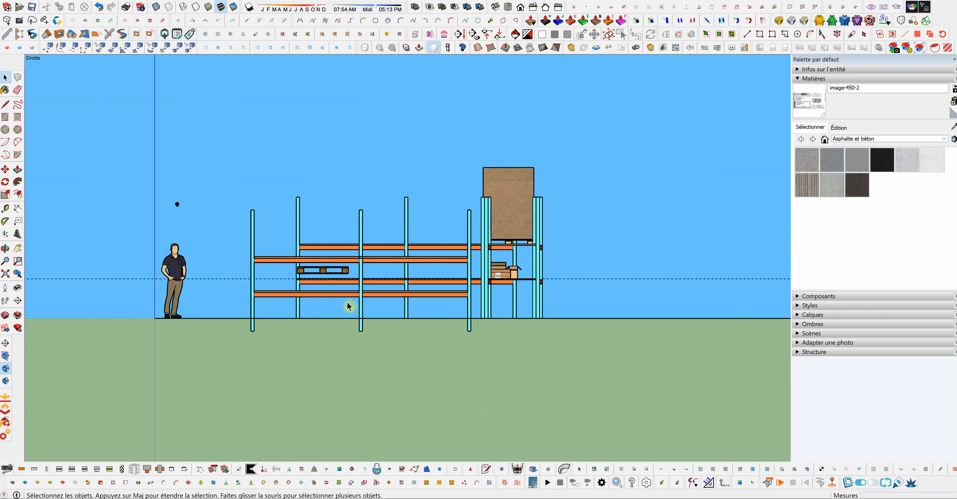
{"action": "scroll", "coordinate": [349, 305], "scroll_direction": "up", "scroll_amount": 1}
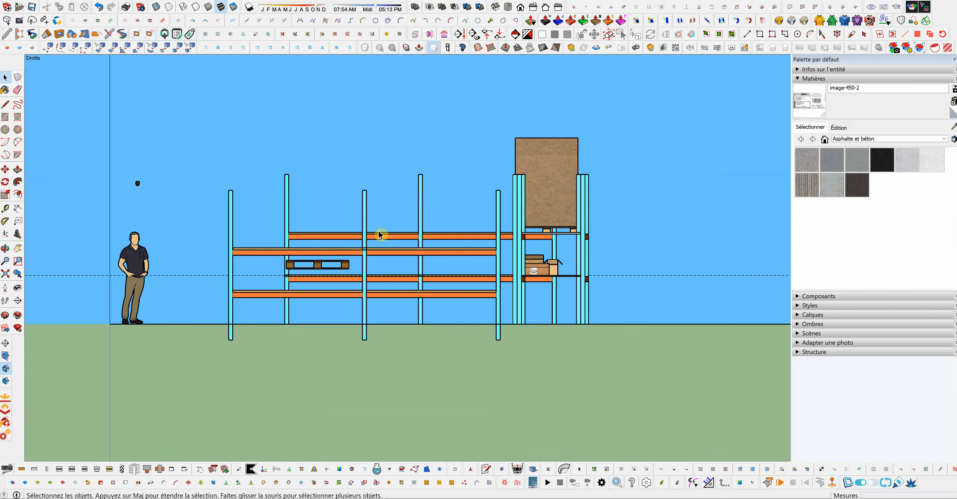
Move the sunken rack frame vertically about 0.30 m, from its lower post corner to the base of the neighbouring rack's post at floor level
{"action": "left_click", "coordinate": [232, 338]}
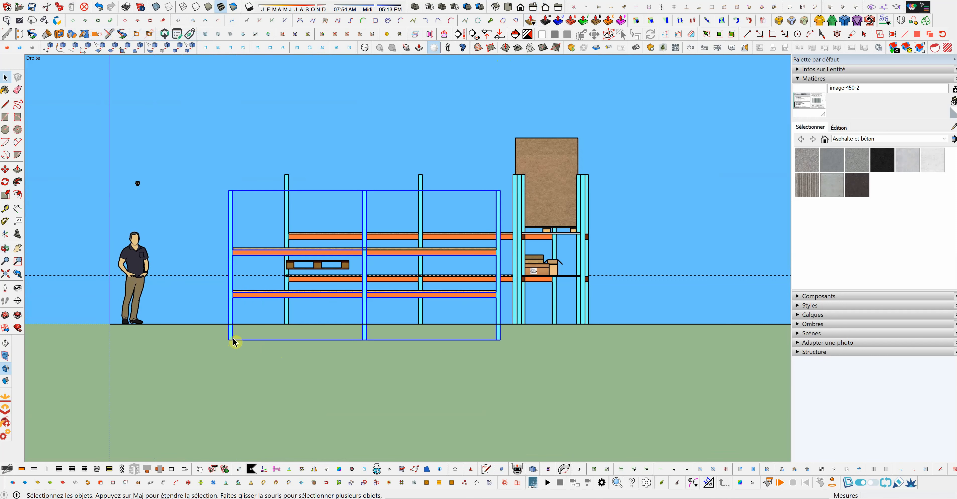
{"action": "left_click", "coordinate": [274, 367]}
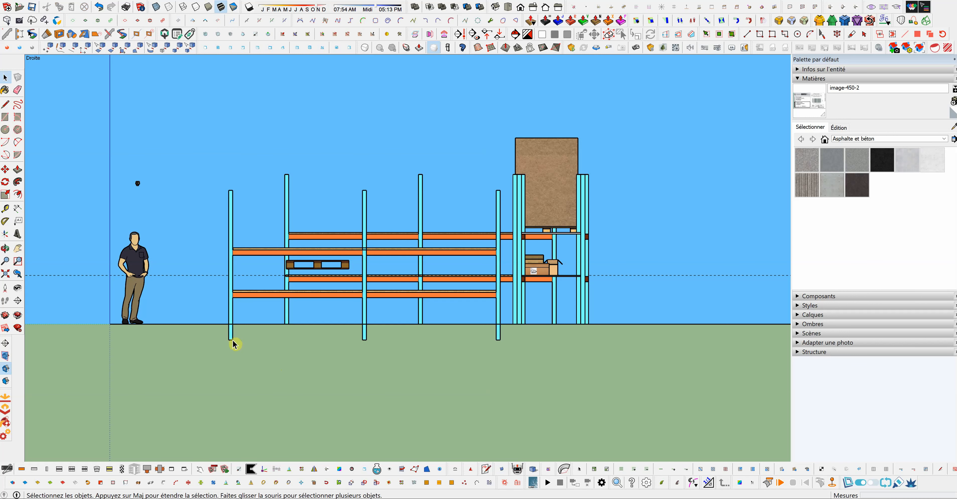
{"action": "left_click", "coordinate": [231, 338]}
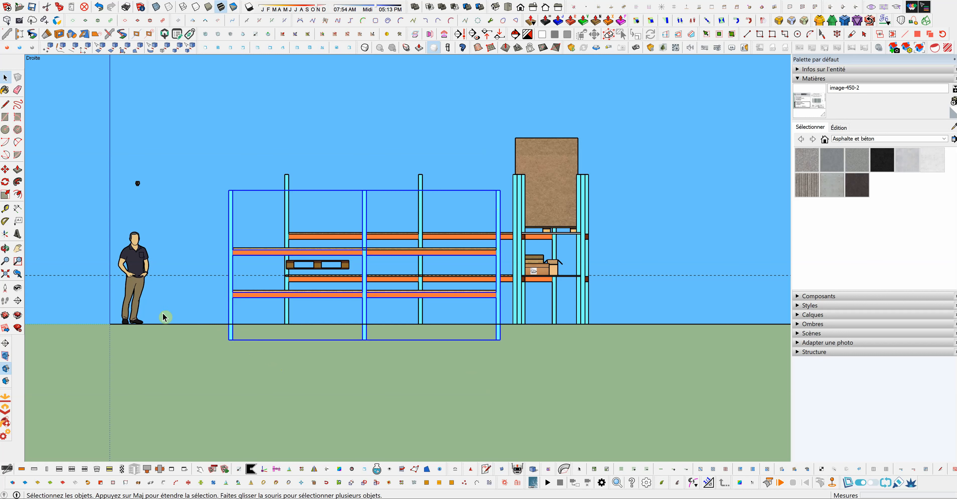
{"action": "left_click", "coordinate": [8, 172]}
{"action": "scroll", "coordinate": [200, 349], "scroll_direction": "up", "scroll_amount": 1}
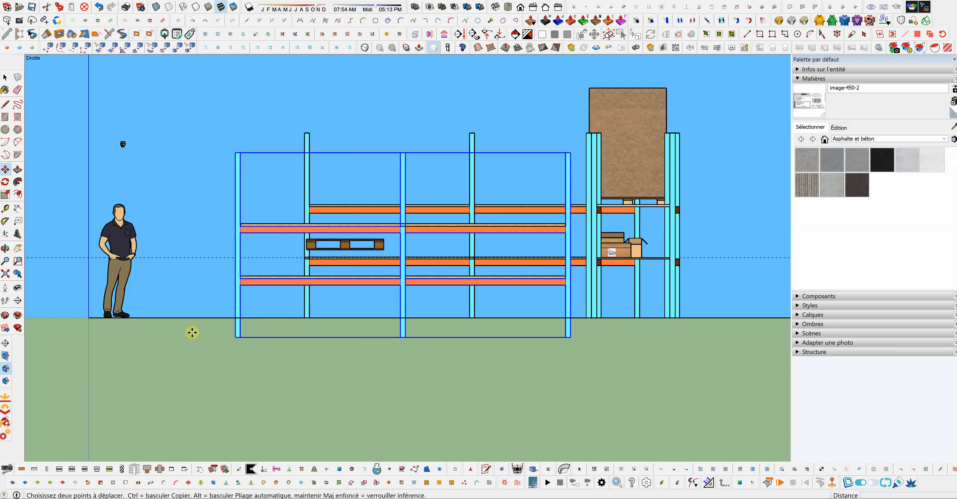
{"action": "scroll", "coordinate": [192, 332], "scroll_direction": "up", "scroll_amount": 5}
{"action": "scroll", "coordinate": [306, 357], "scroll_direction": "up", "scroll_amount": 1}
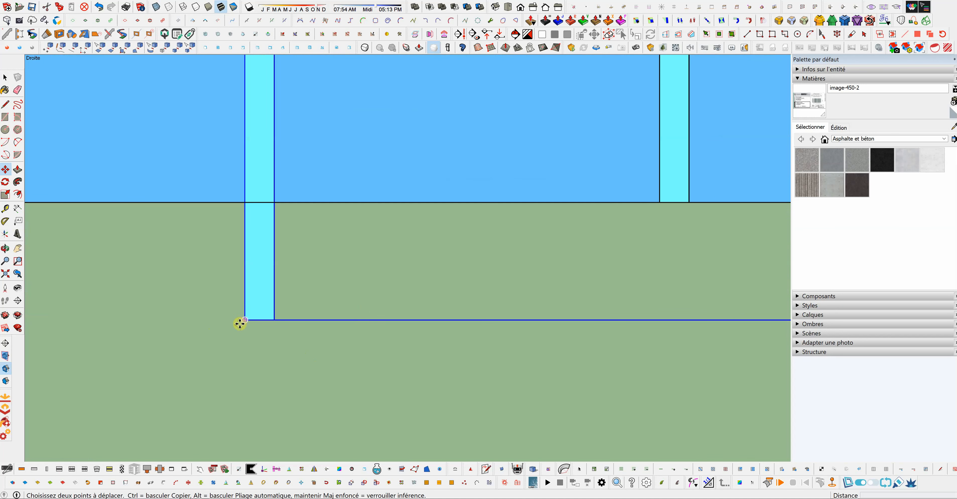
{"action": "scroll", "coordinate": [230, 332], "scroll_direction": "up", "scroll_amount": 2}
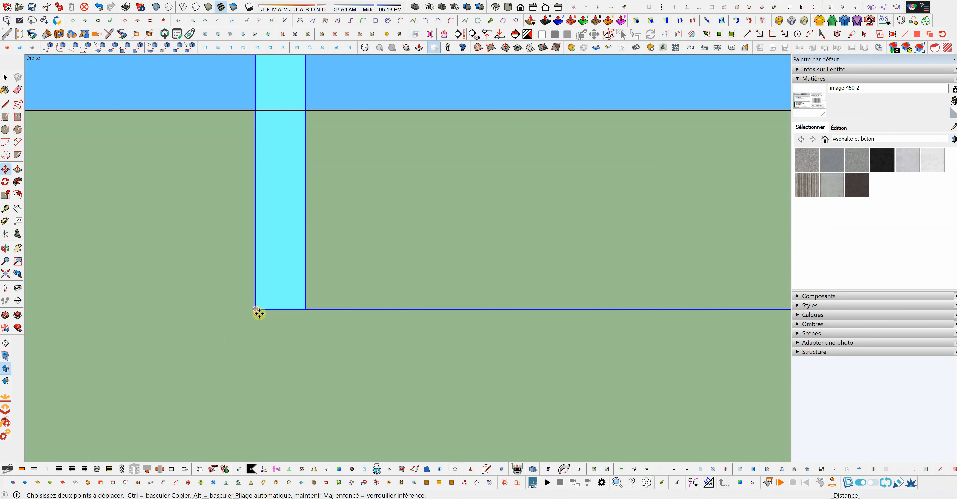
{"action": "scroll", "coordinate": [252, 308], "scroll_direction": "up", "scroll_amount": 2}
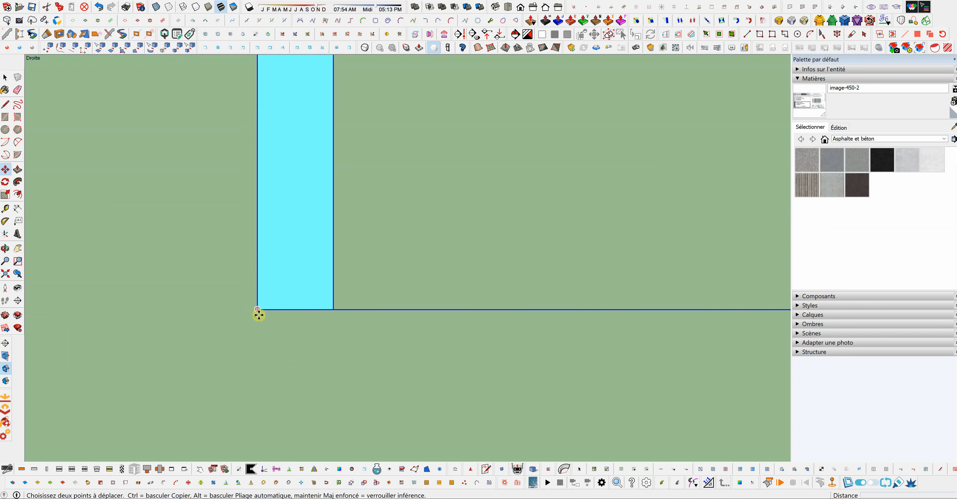
{"action": "scroll", "coordinate": [262, 331], "scroll_direction": "down", "scroll_amount": 3}
{"action": "scroll", "coordinate": [260, 329], "scroll_direction": "up", "scroll_amount": 1}
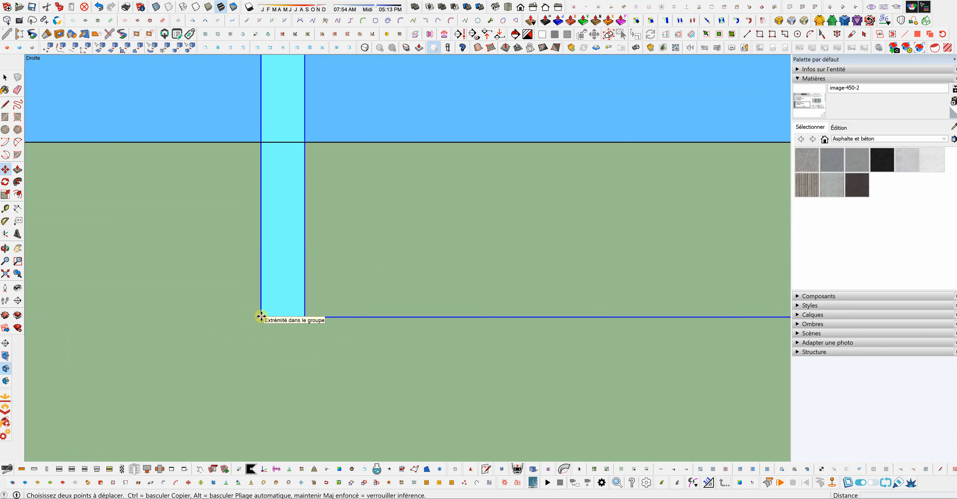
{"action": "left_click", "coordinate": [262, 316]}
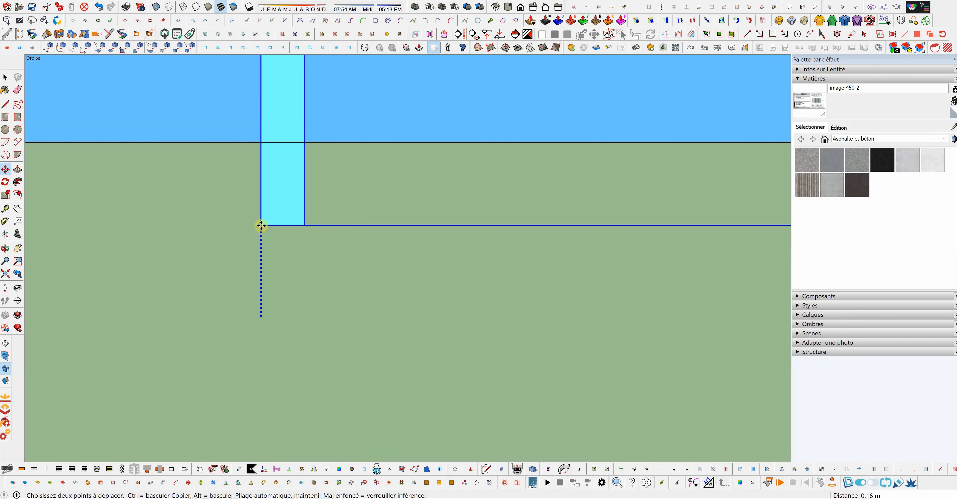
{"action": "scroll", "coordinate": [266, 303], "scroll_direction": "down", "scroll_amount": 3}
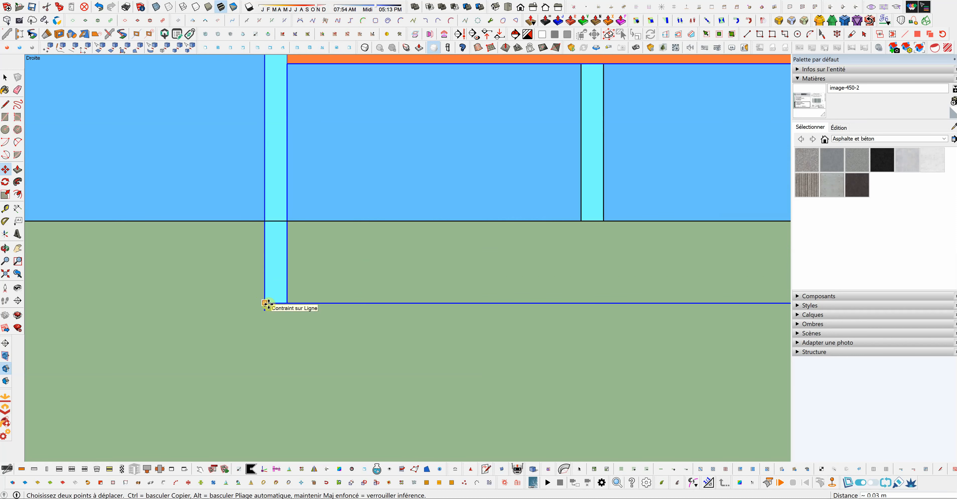
{"action": "scroll", "coordinate": [266, 303], "scroll_direction": "down", "scroll_amount": 2}
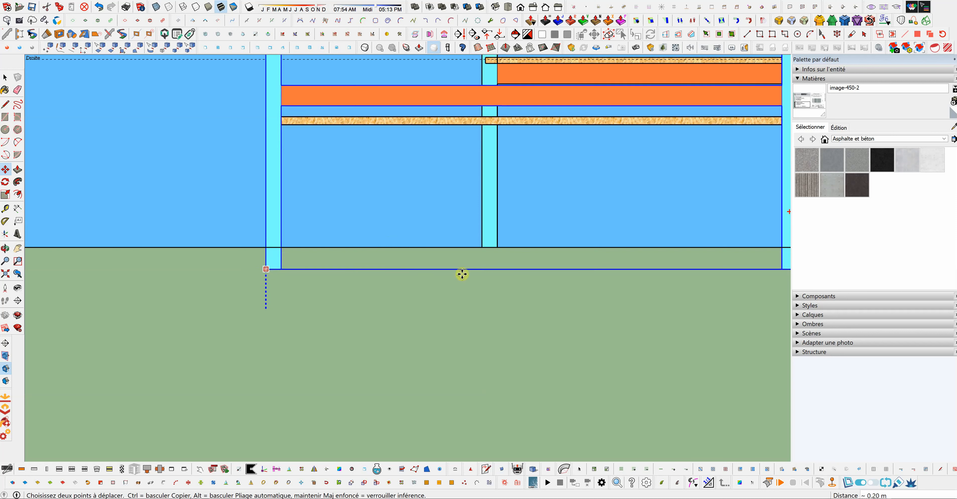
{"action": "scroll", "coordinate": [484, 269], "scroll_direction": "up", "scroll_amount": 3}
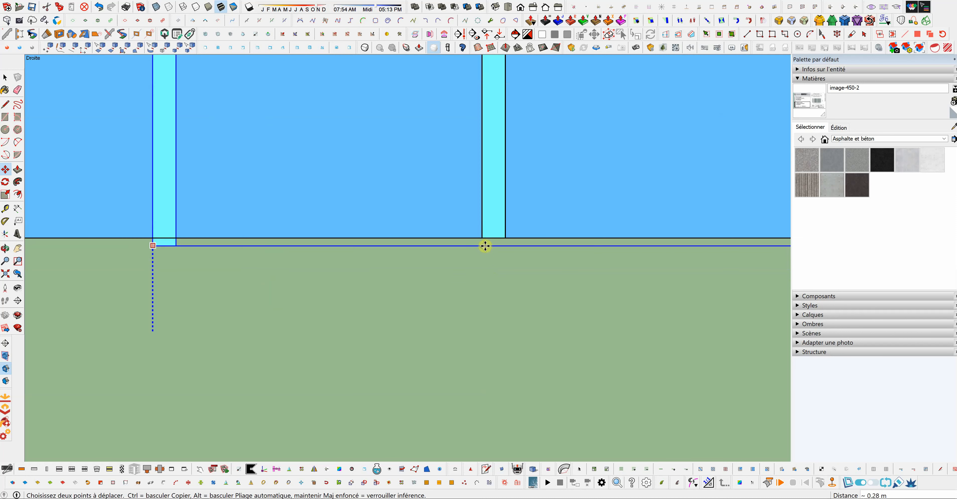
{"action": "scroll", "coordinate": [485, 245], "scroll_direction": "up", "scroll_amount": 1}
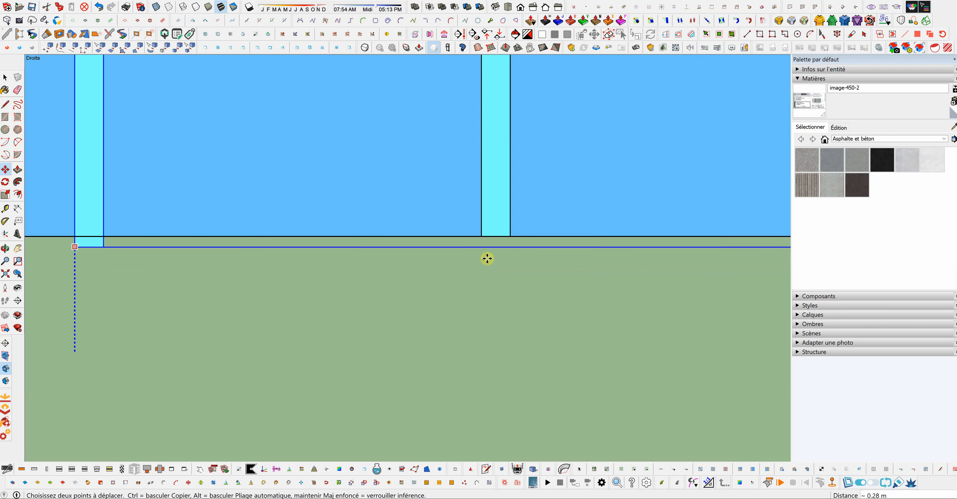
{"action": "scroll", "coordinate": [490, 264], "scroll_direction": "down", "scroll_amount": 1}
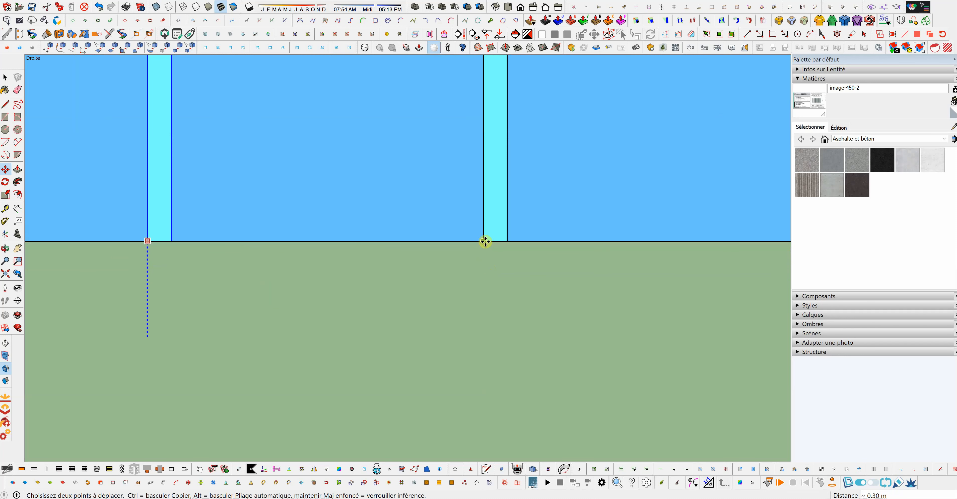
{"action": "scroll", "coordinate": [483, 239], "scroll_direction": "up", "scroll_amount": 2}
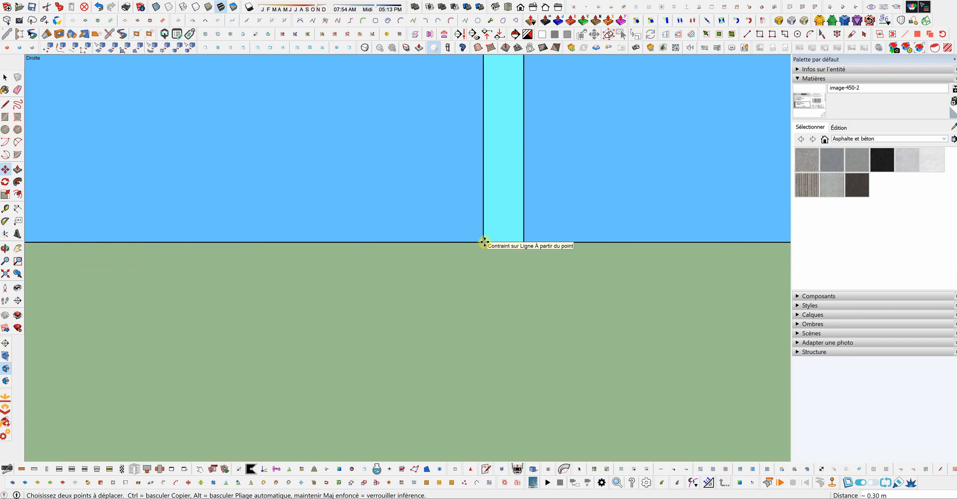
{"action": "left_click", "coordinate": [484, 242]}
Inspect the raised rack in 3D against the floor and the neighbouring racks
{"action": "scroll", "coordinate": [493, 286], "scroll_direction": "down", "scroll_amount": 5}
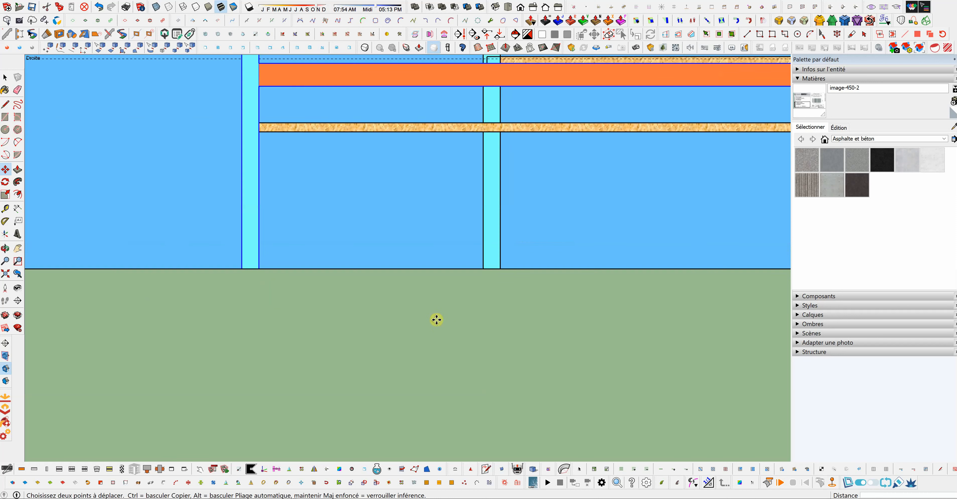
{"action": "scroll", "coordinate": [338, 271], "scroll_direction": "down", "scroll_amount": 4}
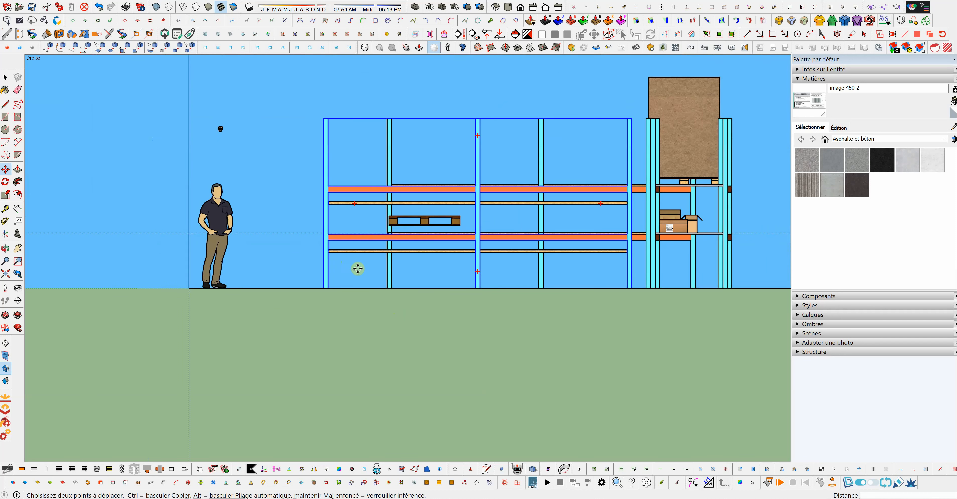
{"action": "middle_click_drag", "start_coordinate": [356, 267], "coordinate": [313, 270]}
{"action": "scroll", "coordinate": [448, 306], "scroll_direction": "down", "scroll_amount": 2}
{"action": "scroll", "coordinate": [479, 297], "scroll_direction": "up", "scroll_amount": 2}
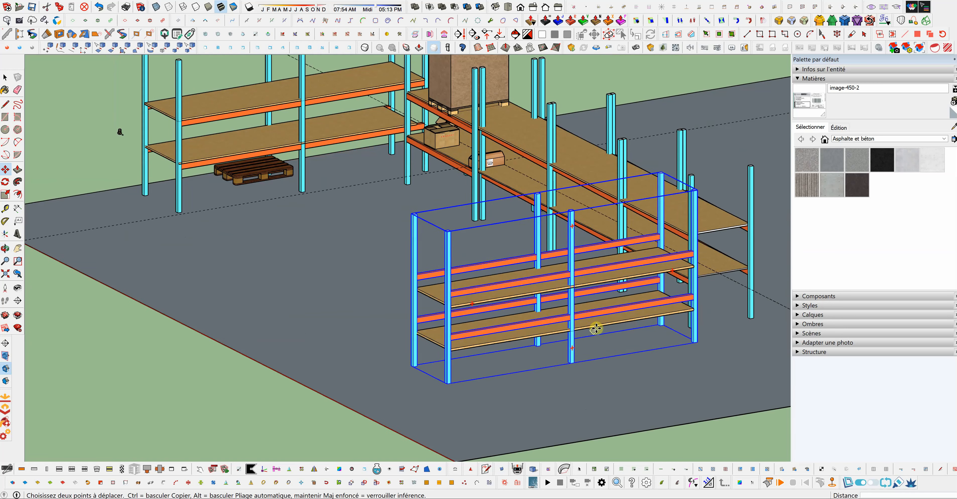
{"action": "scroll", "coordinate": [577, 336], "scroll_direction": "down", "scroll_amount": 2}
{"action": "scroll", "coordinate": [500, 300], "scroll_direction": "up", "scroll_amount": 5}
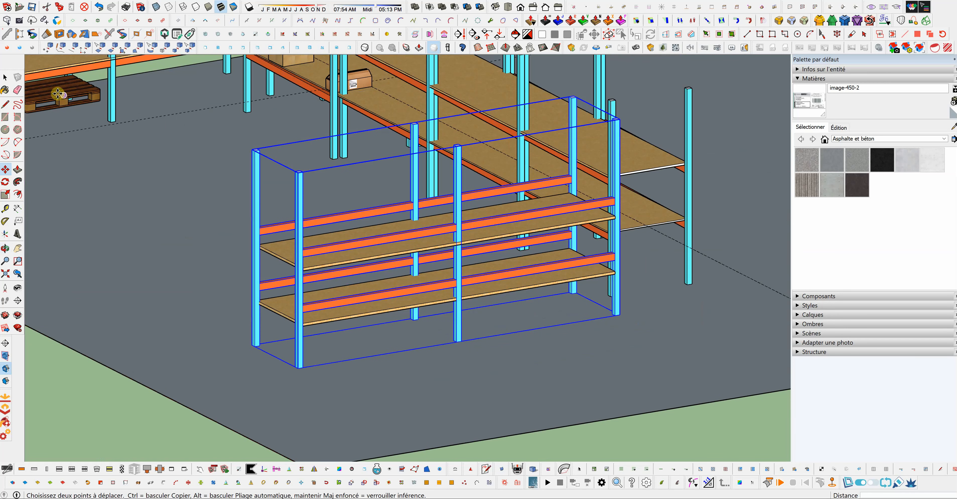
Examine from several sides how the raised rack's shelf panels sit relative to its orange beams and posts
{"action": "left_click", "coordinate": [5, 78]}
{"action": "scroll", "coordinate": [364, 291], "scroll_direction": "up", "scroll_amount": 3}
{"action": "middle_click_drag", "start_coordinate": [399, 323], "coordinate": [432, 318]}
{"action": "scroll", "coordinate": [431, 317], "scroll_direction": "down", "scroll_amount": 3}
{"action": "scroll", "coordinate": [403, 312], "scroll_direction": "up", "scroll_amount": 2}
{"action": "scroll", "coordinate": [429, 327], "scroll_direction": "up", "scroll_amount": 2}
{"action": "scroll", "coordinate": [446, 316], "scroll_direction": "down", "scroll_amount": 2}
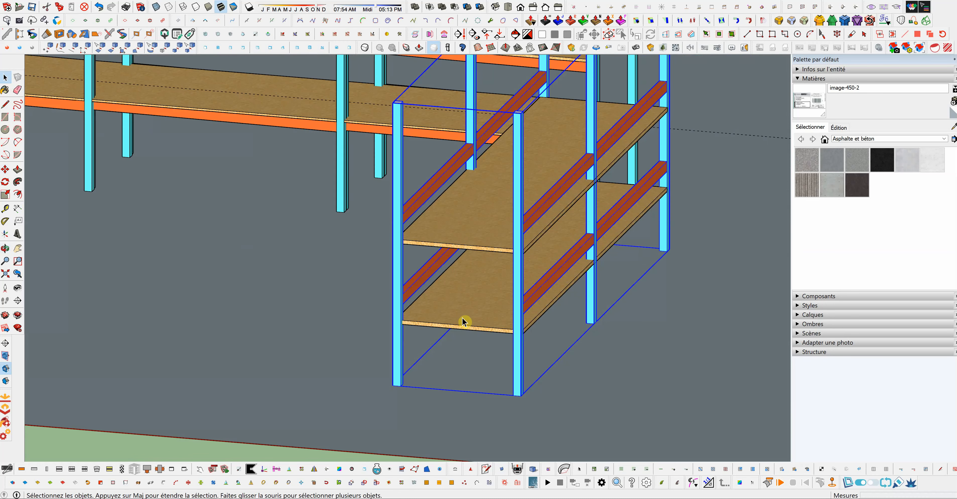
{"action": "scroll", "coordinate": [475, 324], "scroll_direction": "up", "scroll_amount": 4}
{"action": "scroll", "coordinate": [483, 322], "scroll_direction": "down", "scroll_amount": 3}
{"action": "mouse_move", "coordinate": [525, 320]}
{"action": "middle_mouse_down"}
{"action": "mouse_move", "coordinate": [548, 308]}
{"action": "mouse_move", "coordinate": [530, 306]}
{"action": "middle_mouse_up"}
{"action": "scroll", "coordinate": [620, 309], "scroll_direction": "up", "scroll_amount": 2}
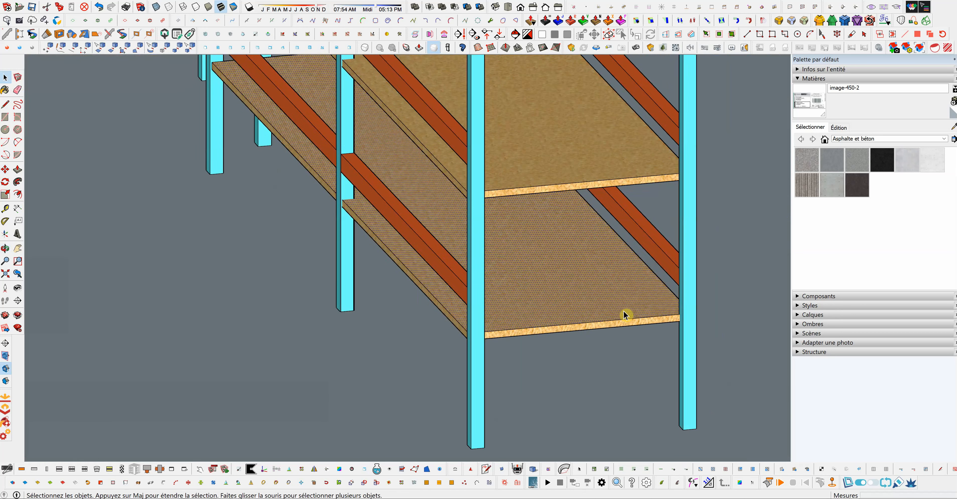
{"action": "scroll", "coordinate": [612, 331], "scroll_direction": "down", "scroll_amount": 4}
{"action": "middle_click_drag", "start_coordinate": [525, 301], "coordinate": [510, 282]}
{"action": "left_click", "coordinate": [410, 293]}
{"action": "middle_click_drag", "start_coordinate": [632, 285], "coordinate": [594, 294]}
{"action": "scroll", "coordinate": [550, 281], "scroll_direction": "up", "scroll_amount": 3}
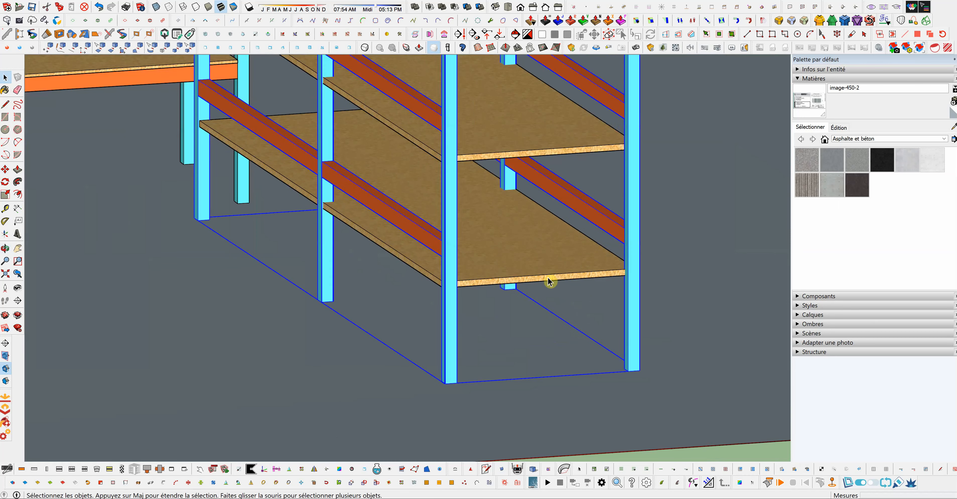
Select the top face of the raised rack's lower shelf panel together with its bounding edges
{"action": "double_click", "coordinate": [536, 273]}
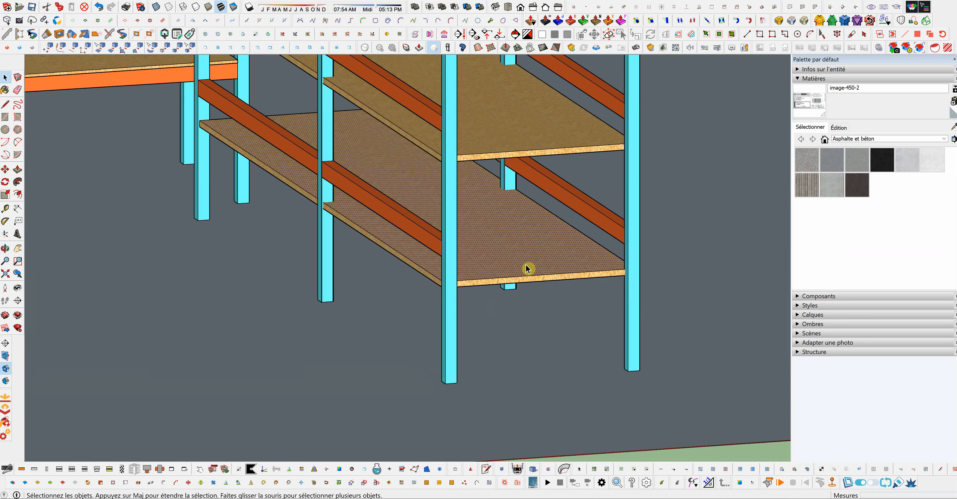
{"action": "left_click", "coordinate": [527, 268]}
{"action": "scroll", "coordinate": [527, 267], "scroll_direction": "up", "scroll_amount": 1}
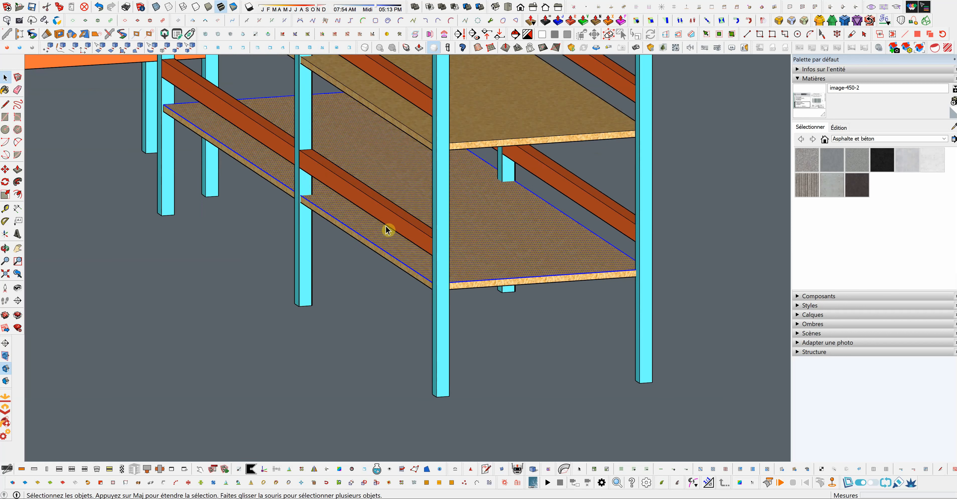